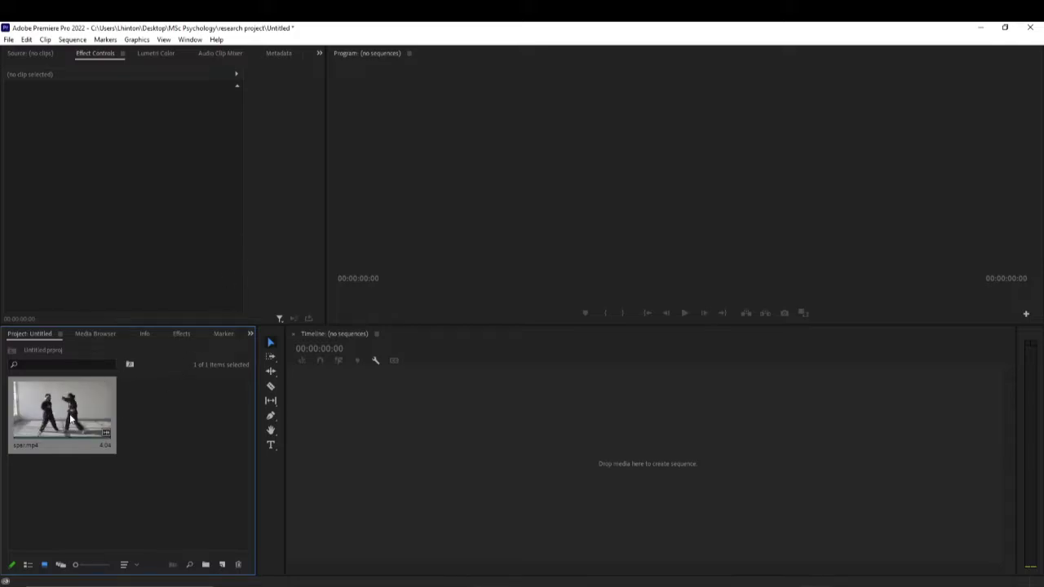
Step: Open spar.mp4 in the Source Monitor and mark its In point at 00:00:01:15 and Out point at 00:00:02:01
double_click(81, 411)
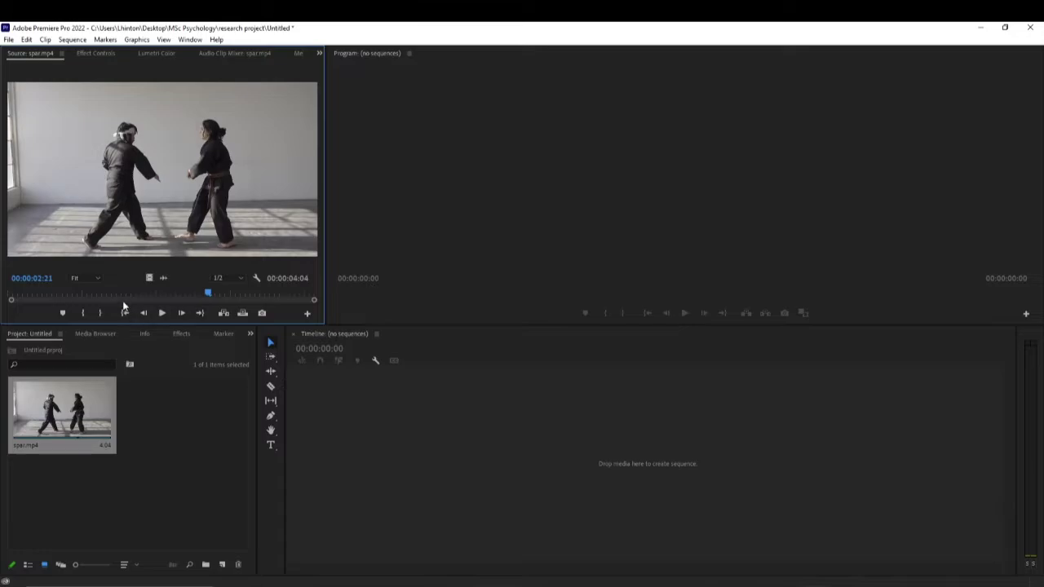
left_click_drag(211, 295, 120, 312)
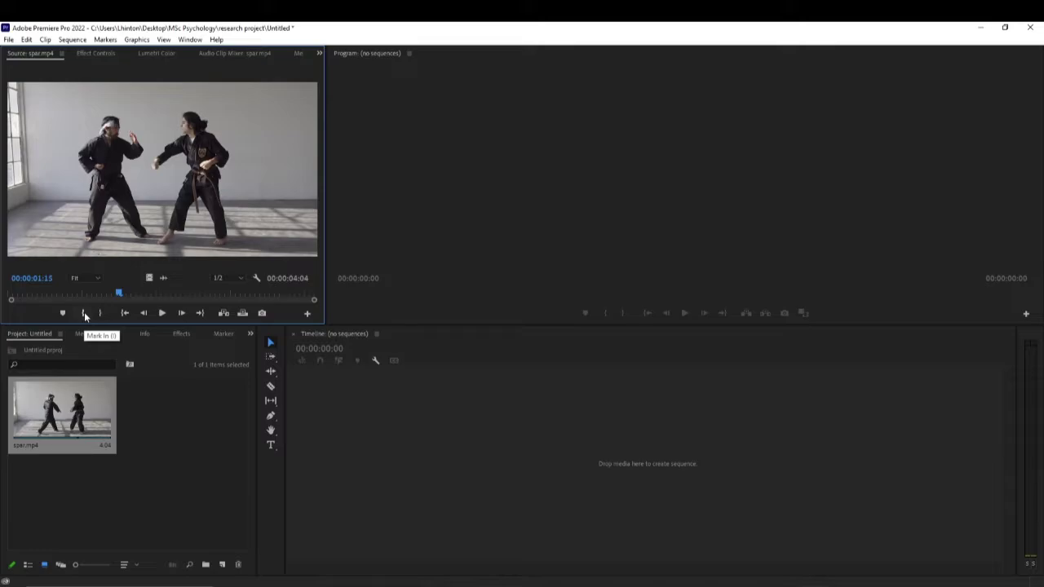
left_click(84, 311)
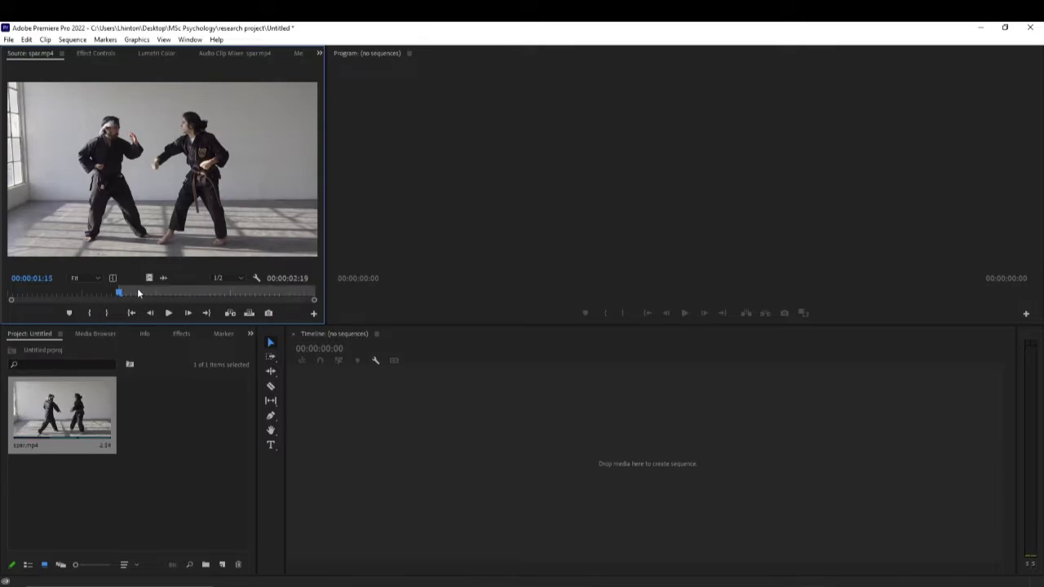
left_click_drag(118, 289, 157, 297)
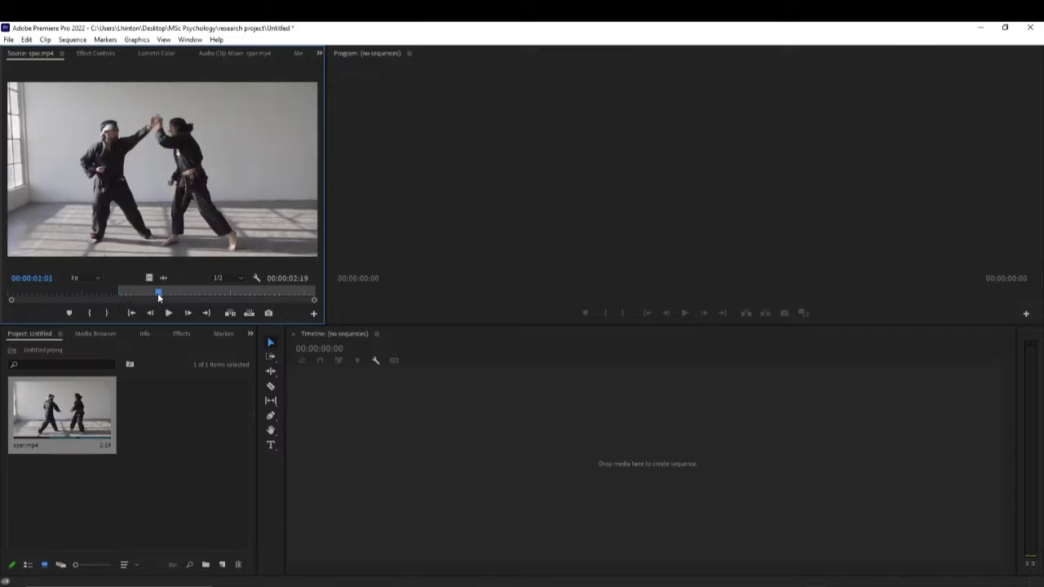
left_click(106, 314)
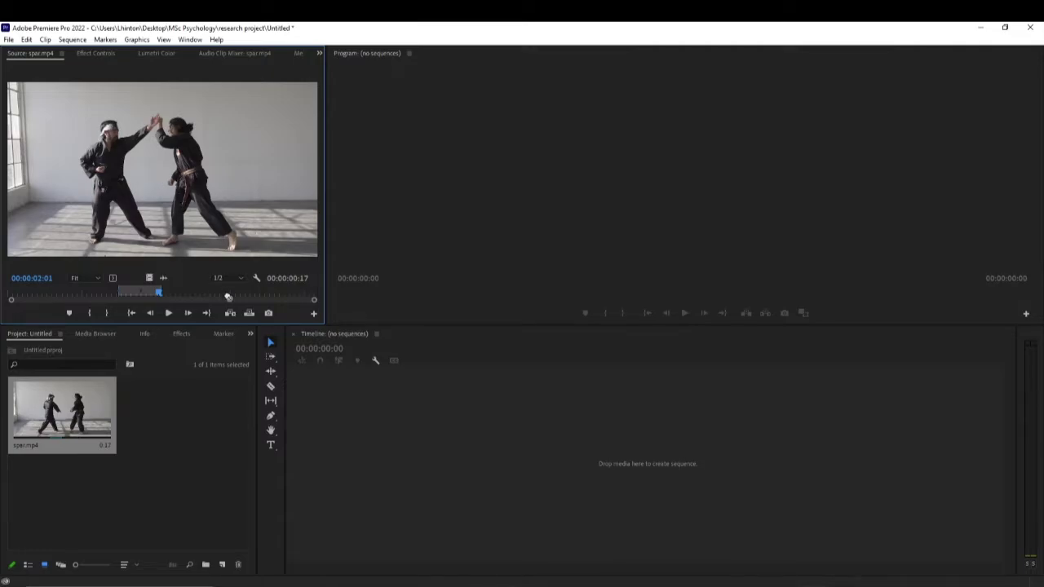
Step: Create a sequence from the marked spar.mp4 range, play it through and return the playhead to the start
left_click_drag(308, 415, 332, 419)
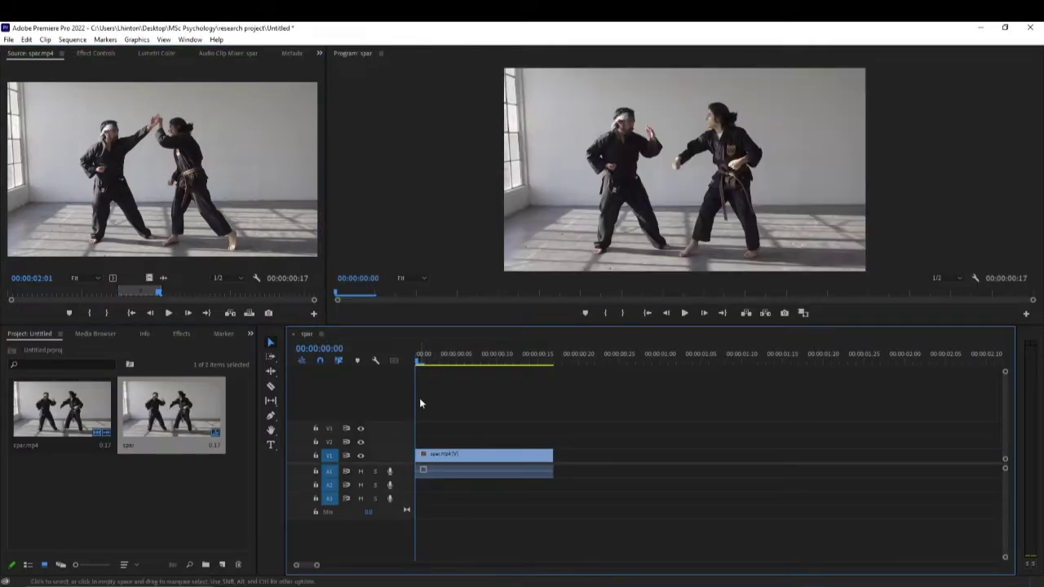
key("space")
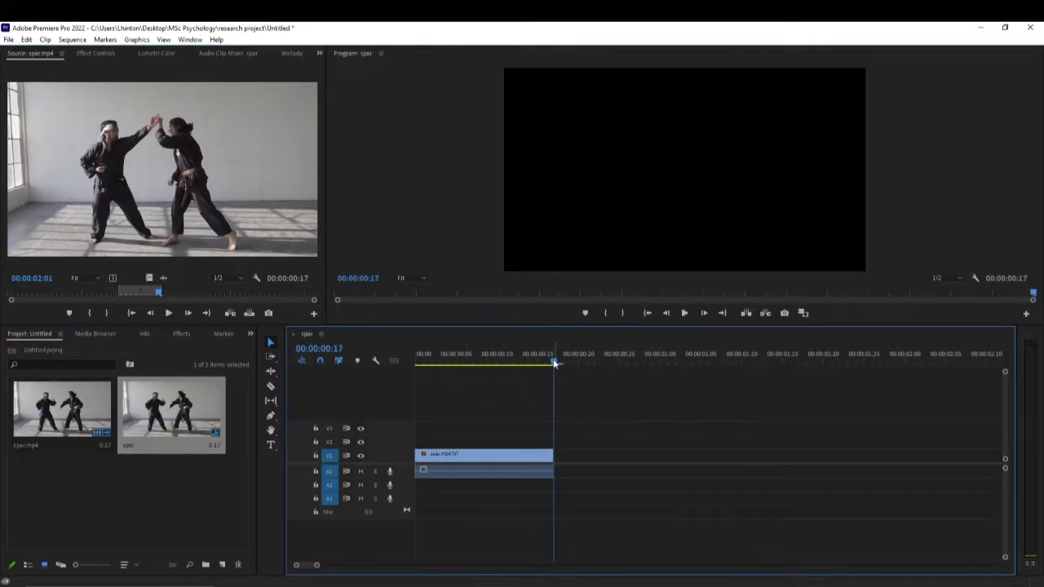
left_click_drag(481, 356, 397, 362)
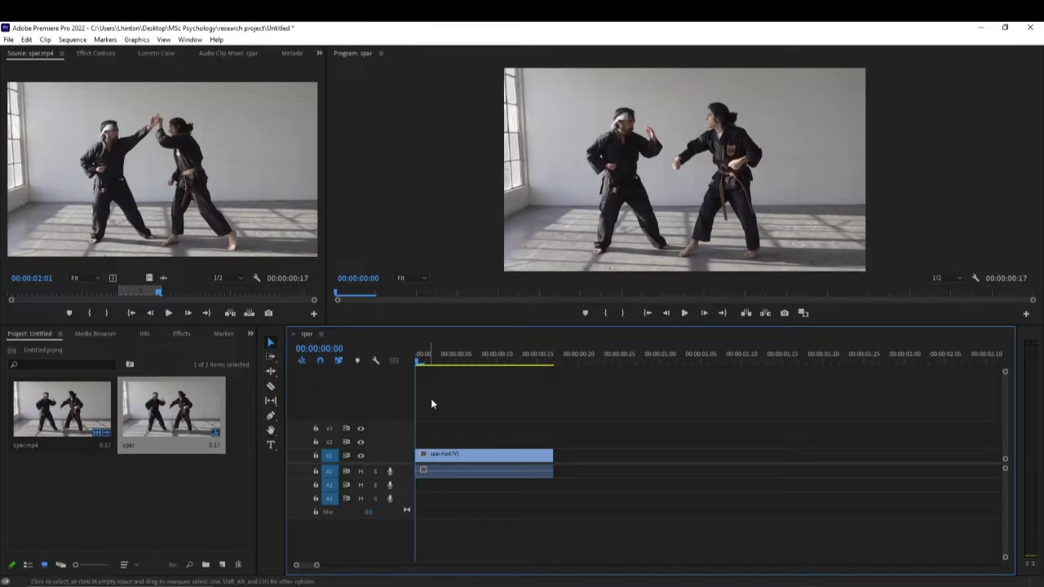
mouse_move(419, 363)
left_mouse_down()
mouse_move(543, 376)
mouse_move(418, 363)
left_mouse_up()
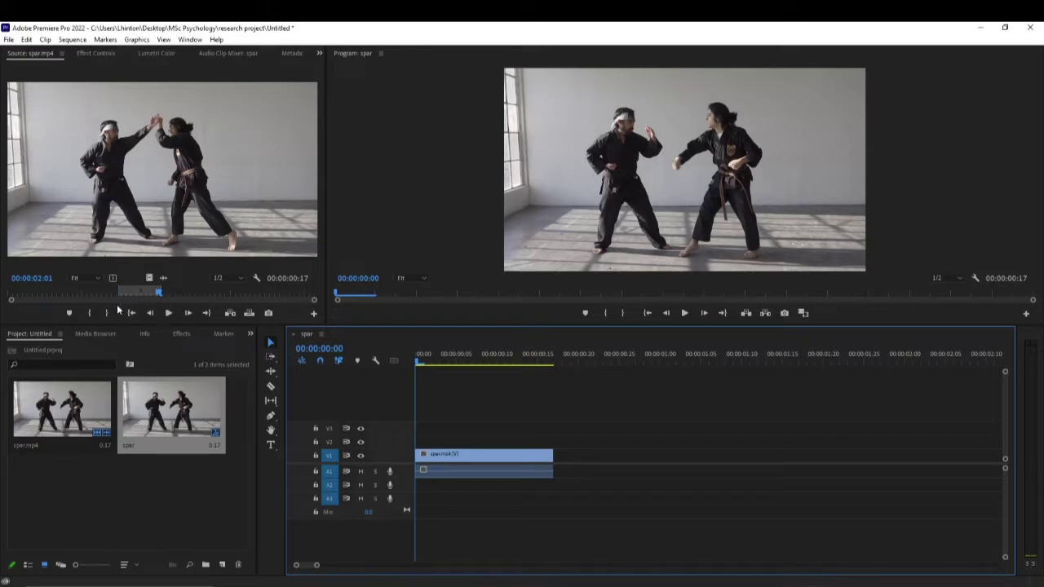
Step: Mark an earlier range of spar.mp4, about 22 frames long, and append it directly after the first clip on V1
left_click_drag(122, 296, 11, 295)
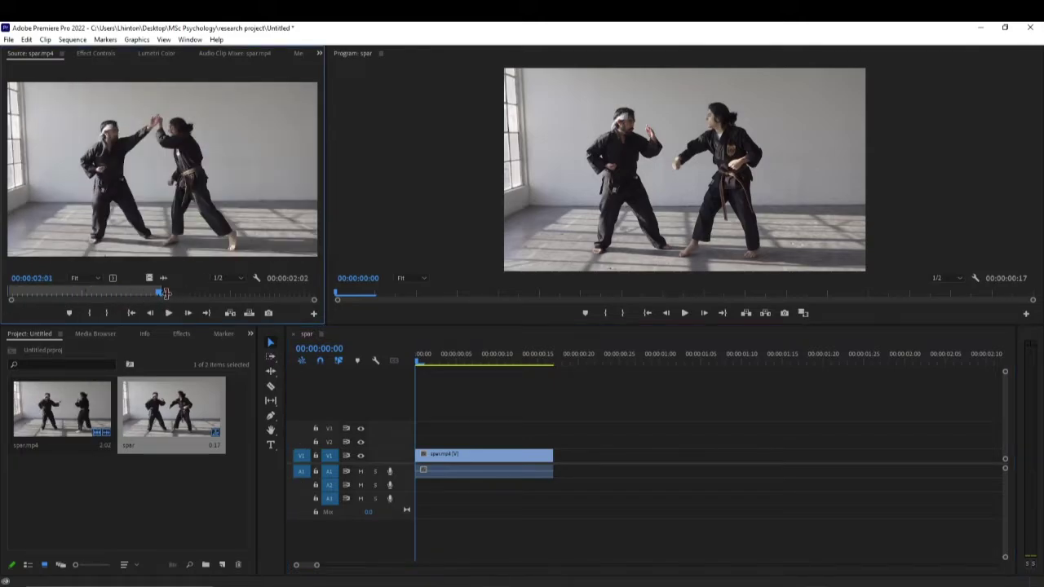
left_click_drag(161, 294, 118, 309)
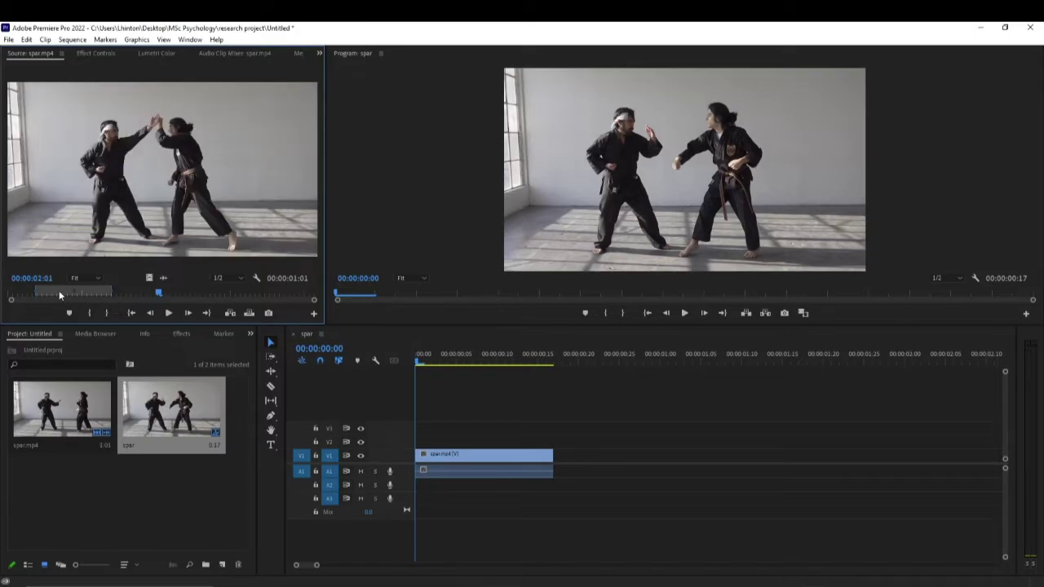
left_click_drag(37, 292, 72, 295)
left_click_drag(142, 210, 564, 461)
Step: Check the two joined clips by stepping and scrubbing through the sequence, ending at 00:00:00:09
key("Right")
key("Right")
key("Right")
key("Right")
key("Right")
key("Right")
key("Right")
key("Right")
key("Right")
key("Right")
key("Right")
key("Right")
key("Right")
key("Right")
key("Right")
key("Right")
key("Right")
key("Right")
key("Right")
key("Right")
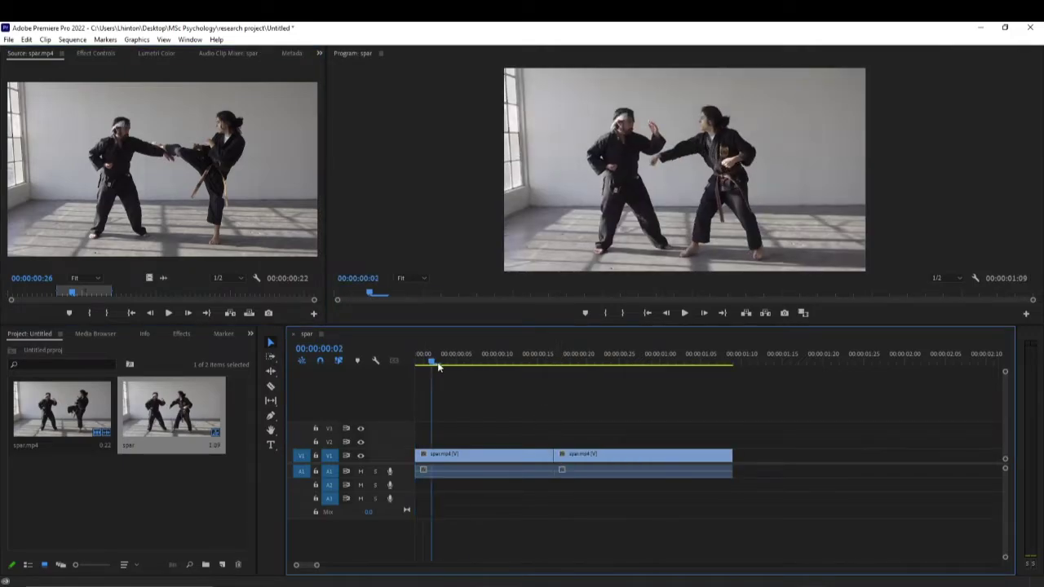
left_click_drag(608, 423, 489, 424)
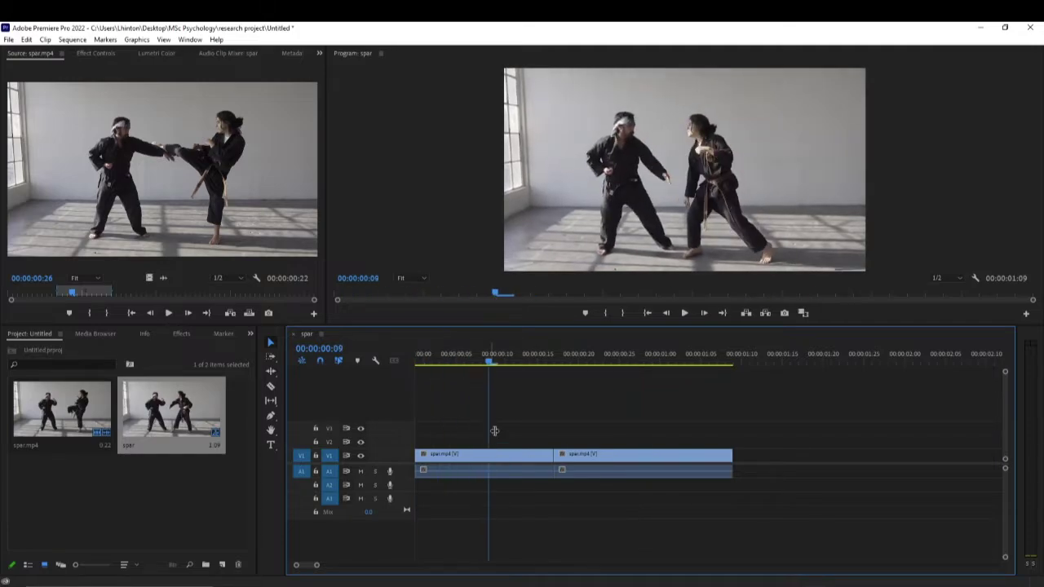
Step: Reduce the first clip's Creative saturation to 0 in Lumetri Color
left_click(135, 53)
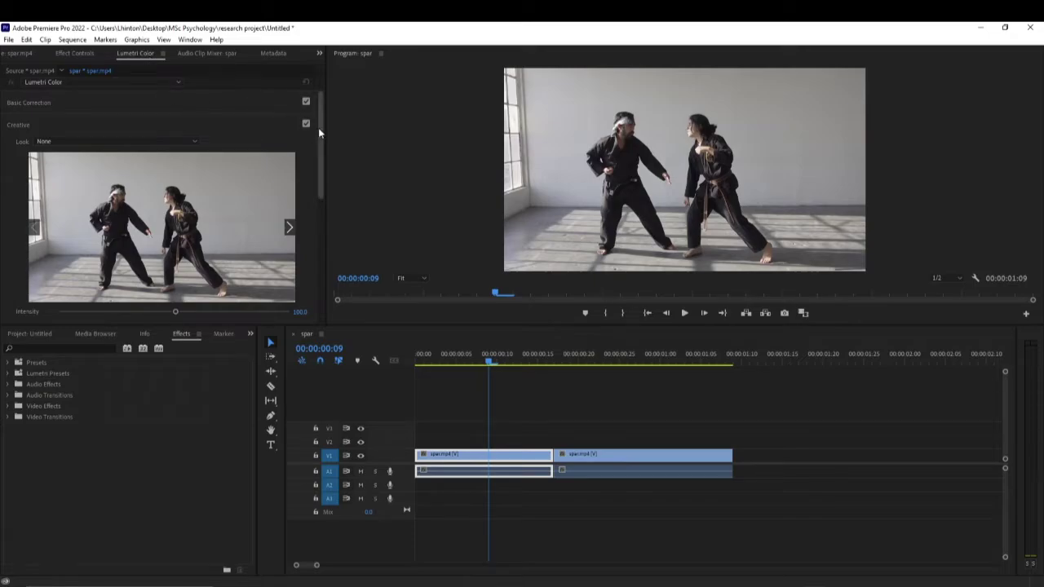
scroll(313, 148, "down", 5)
mouse_move(319, 176)
left_mouse_down()
mouse_move(323, 151)
mouse_move(316, 197)
mouse_move(319, 184)
left_mouse_up()
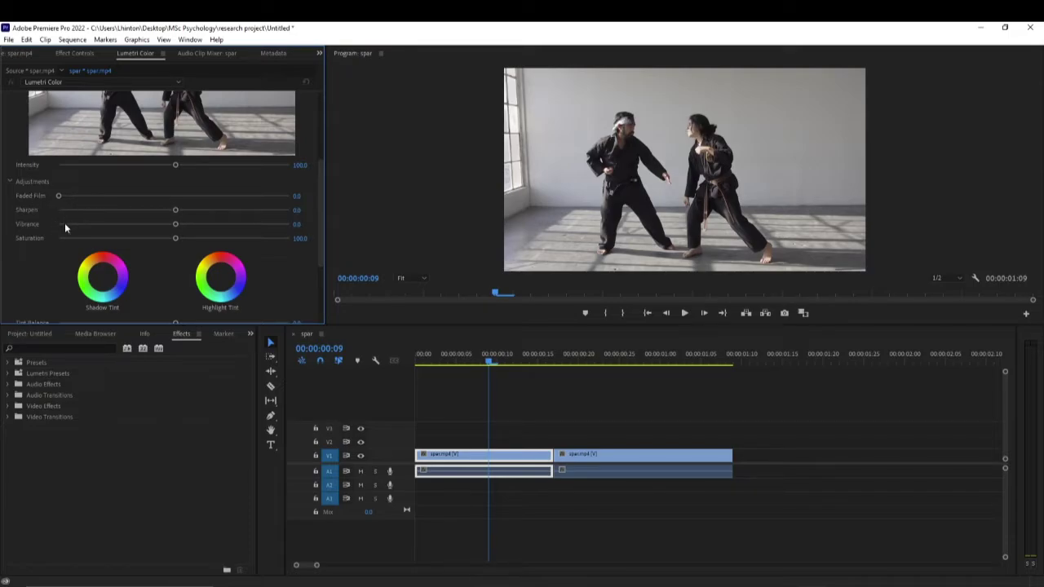
left_click_drag(320, 215, 323, 198)
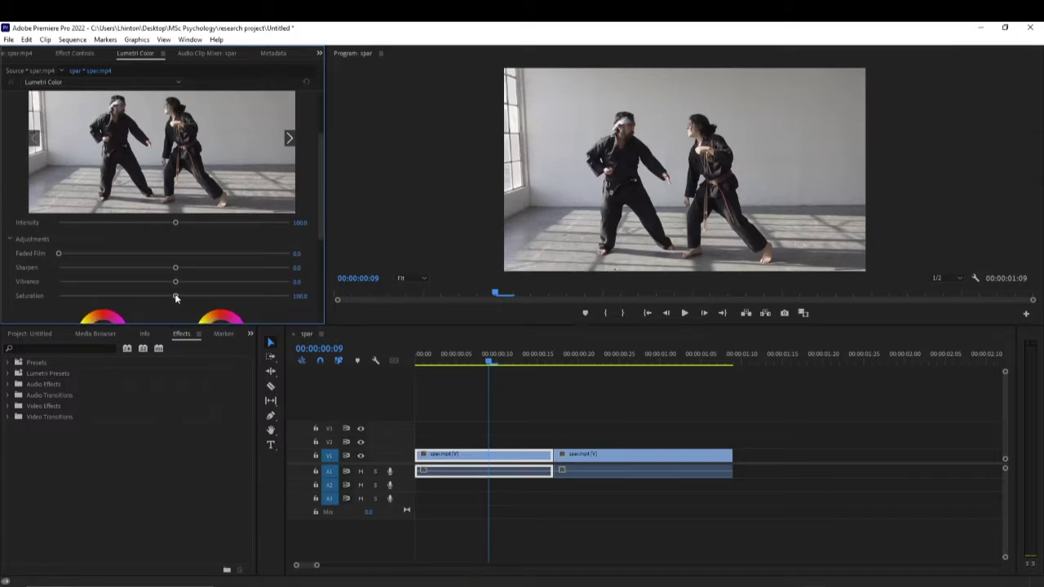
left_click_drag(177, 296, 26, 314)
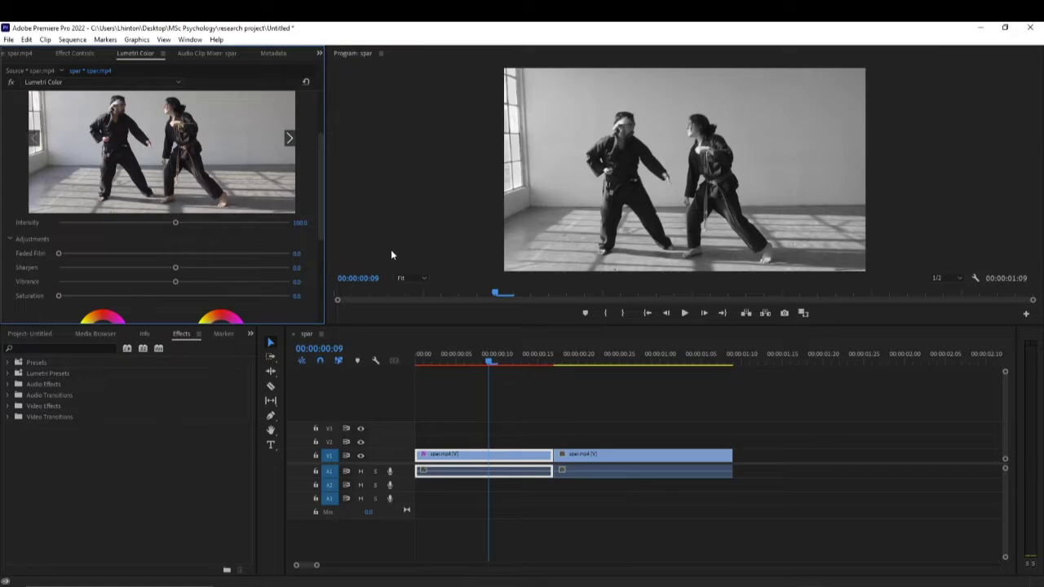
Step: Set the first clip's saturation to 99 and tint its shadows strongly blue, with the highlight tint close to neutral
mouse_move(320, 218)
left_mouse_down()
mouse_move(316, 297)
mouse_move(331, 205)
mouse_move(331, 219)
left_mouse_up()
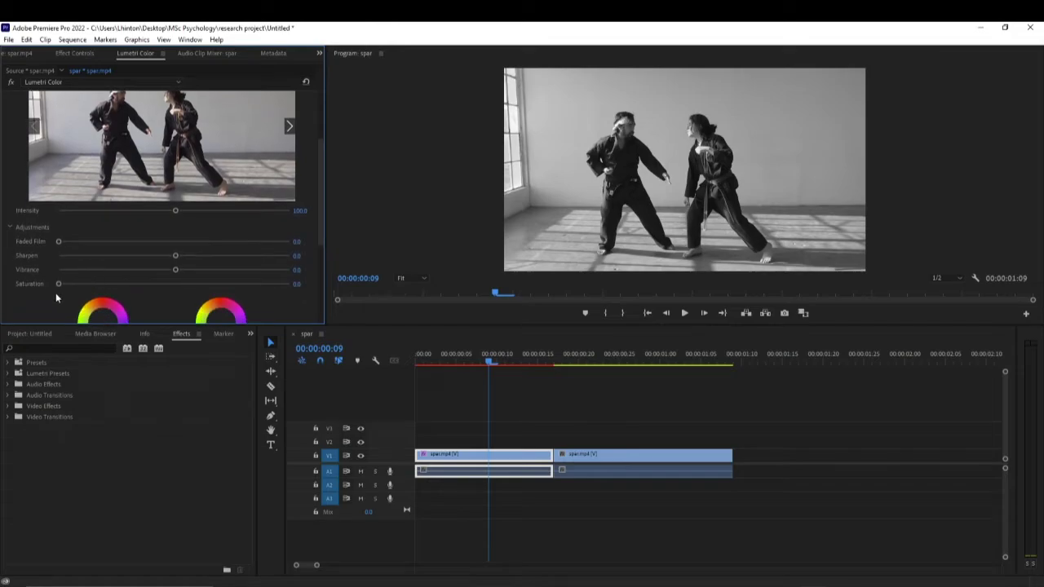
left_click_drag(59, 284, 174, 283)
left_click_drag(316, 182, 312, 222)
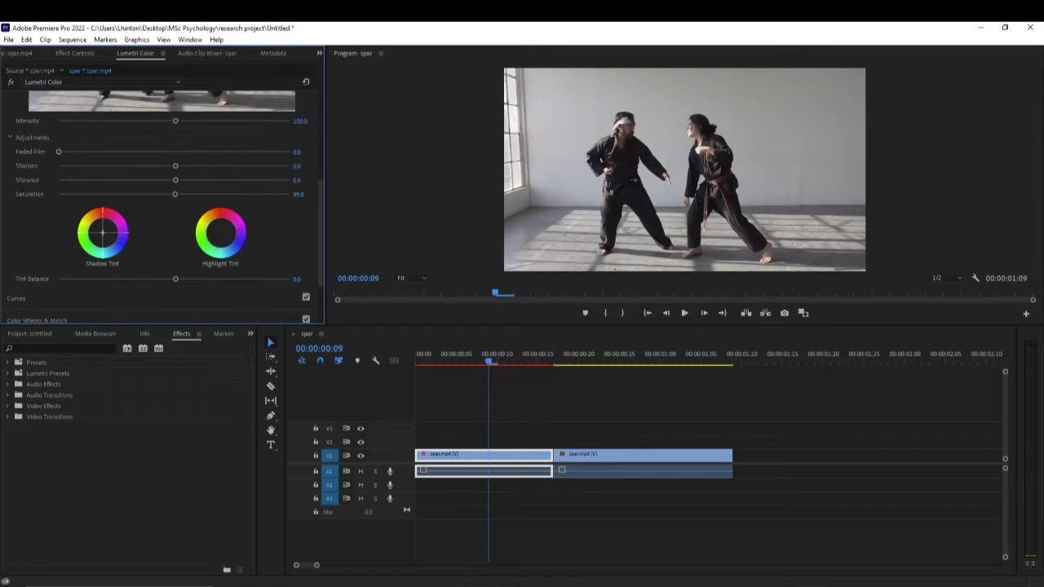
left_click_drag(103, 233, 119, 248)
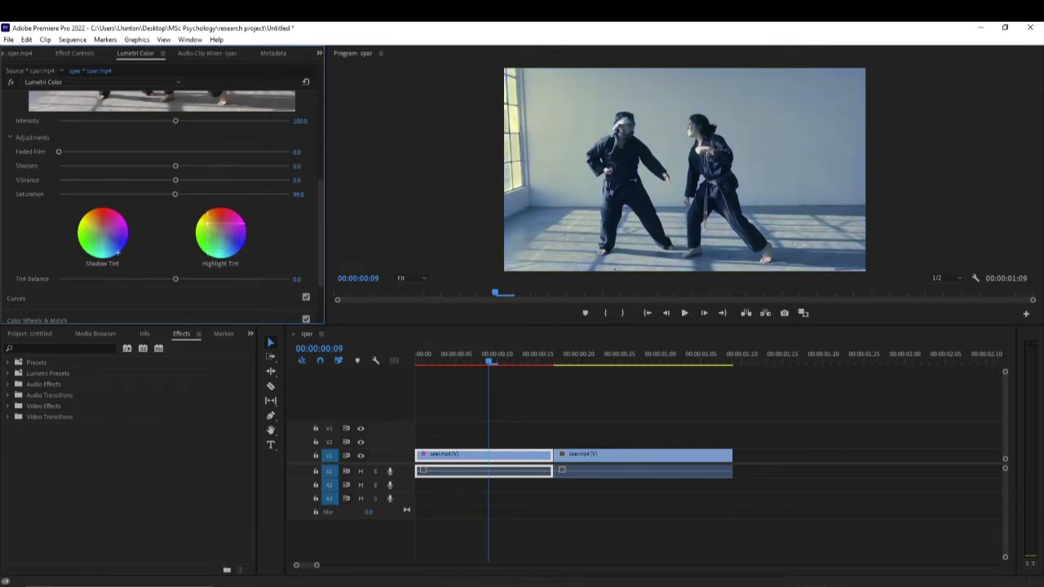
mouse_move(220, 233)
left_mouse_down()
mouse_move(202, 216)
mouse_move(240, 220)
mouse_move(212, 228)
mouse_move(220, 235)
left_mouse_up()
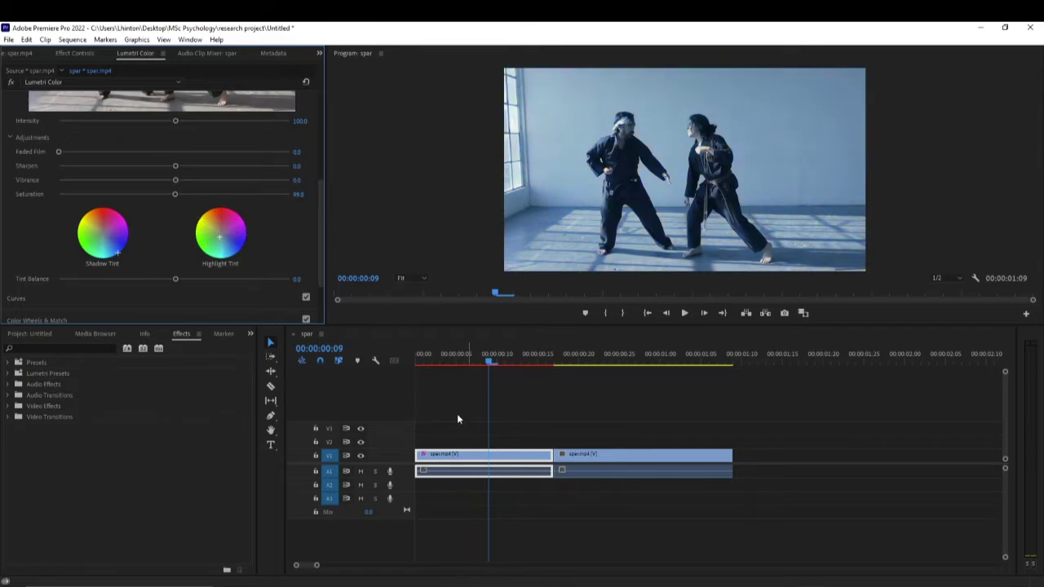
Step: Tint the second clip's shadows strongly red with a near-neutral highlight tint, and play back the sequence
left_click_drag(490, 363, 568, 396)
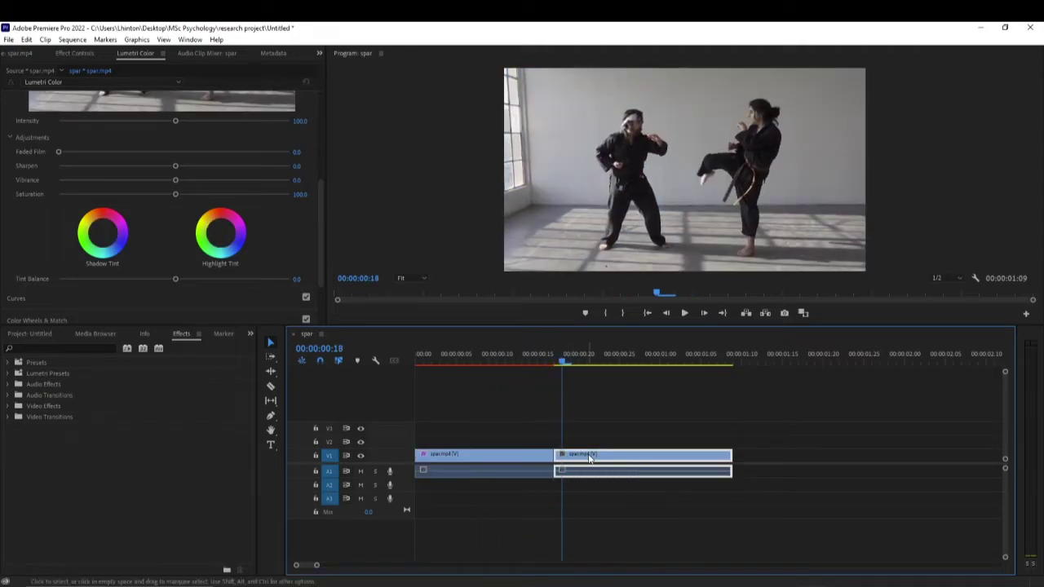
left_click_drag(90, 237, 107, 209)
left_click_drag(220, 235, 224, 220)
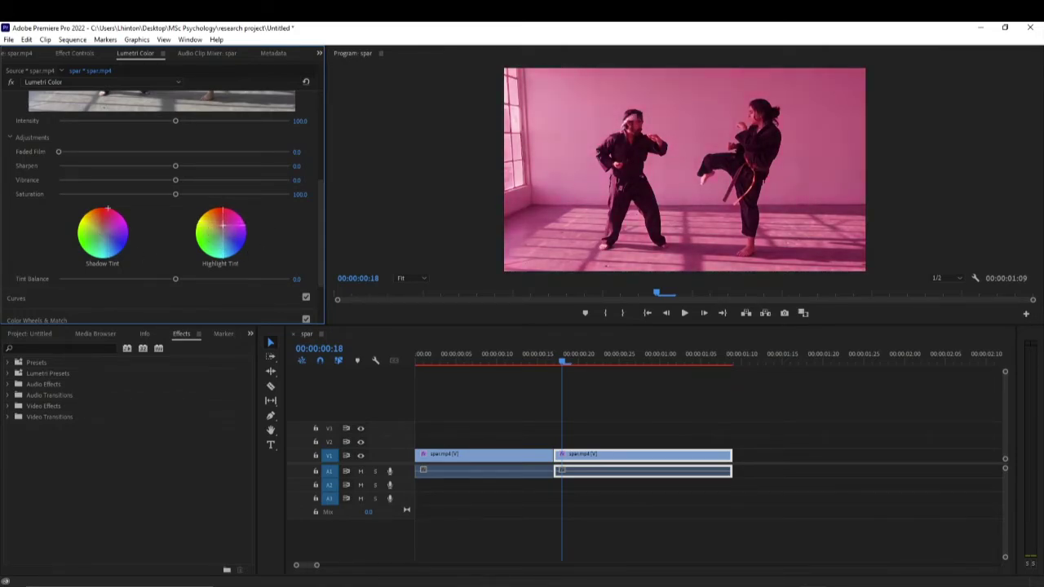
double_click(224, 220)
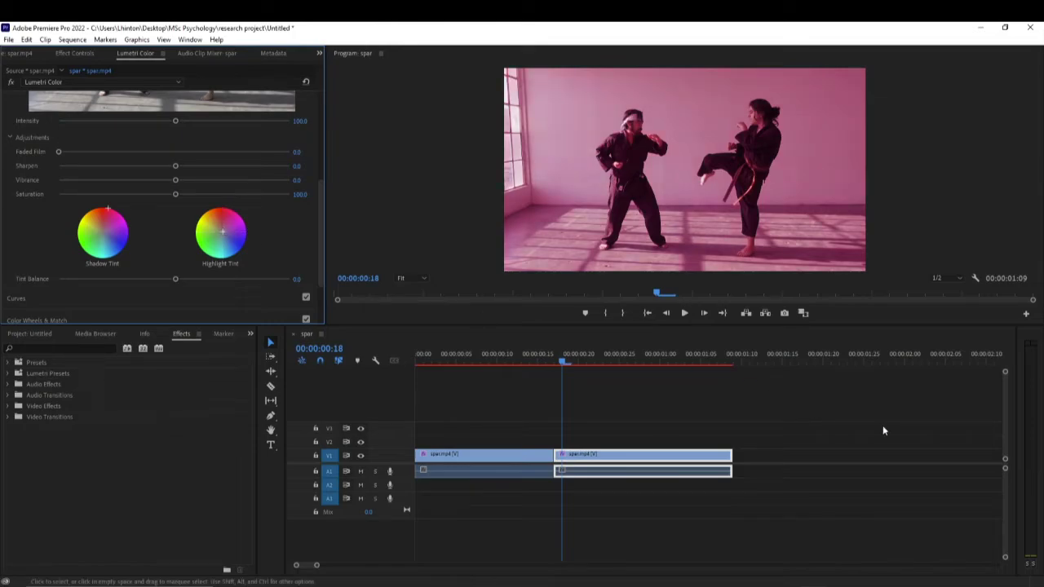
left_click_drag(559, 362, 447, 384)
left_click(685, 313)
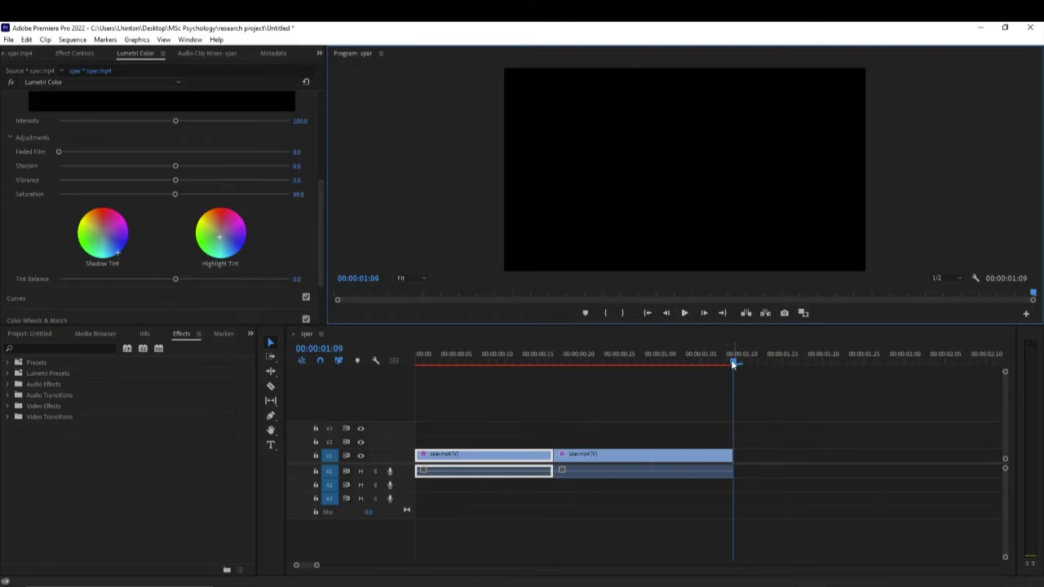
Step: Apply the default transitions to the cut between the blue and red clips
left_click_drag(731, 360, 532, 424)
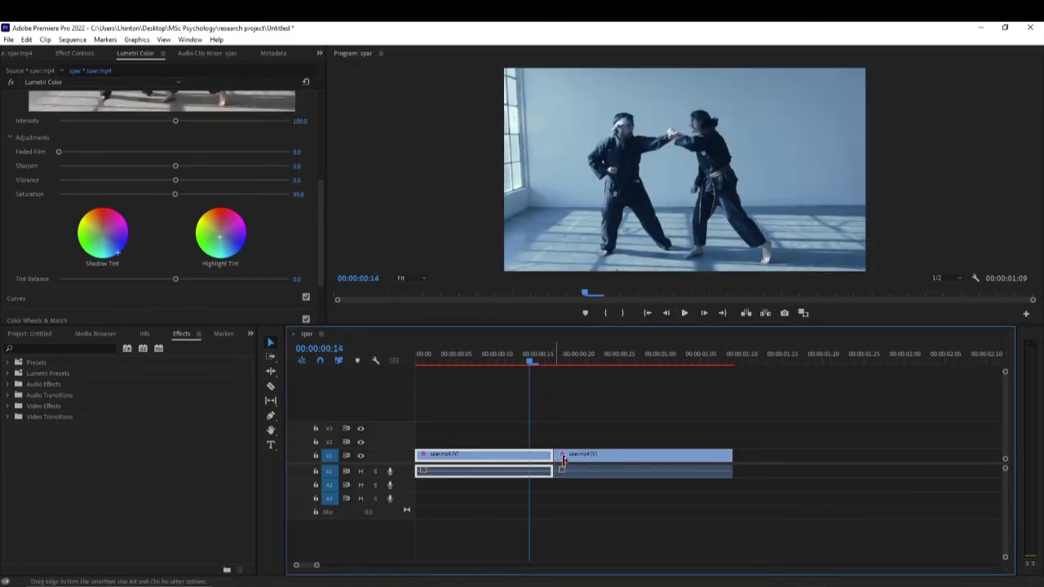
left_click(559, 459)
right_click(560, 459)
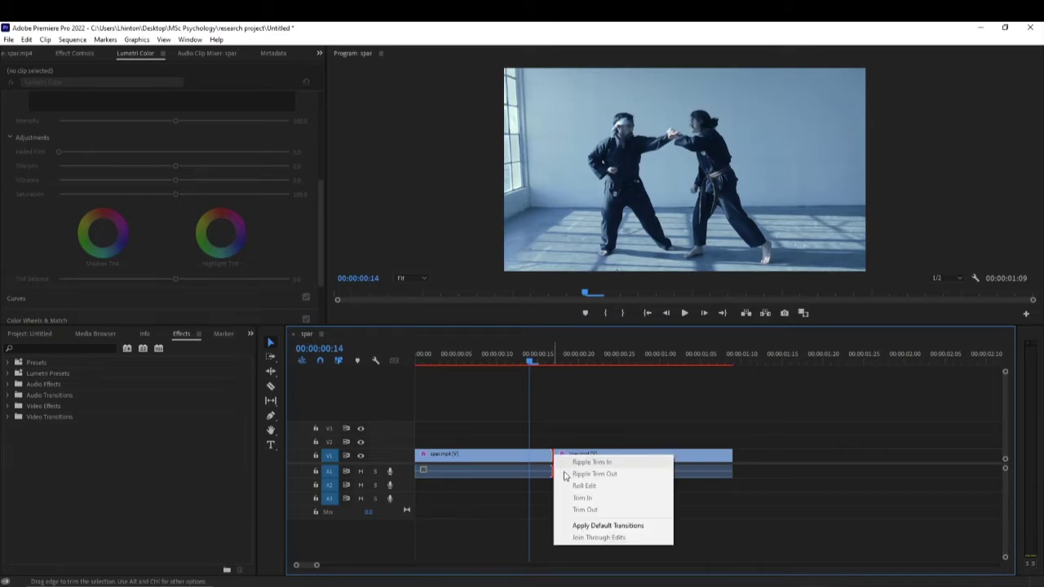
left_click(617, 525)
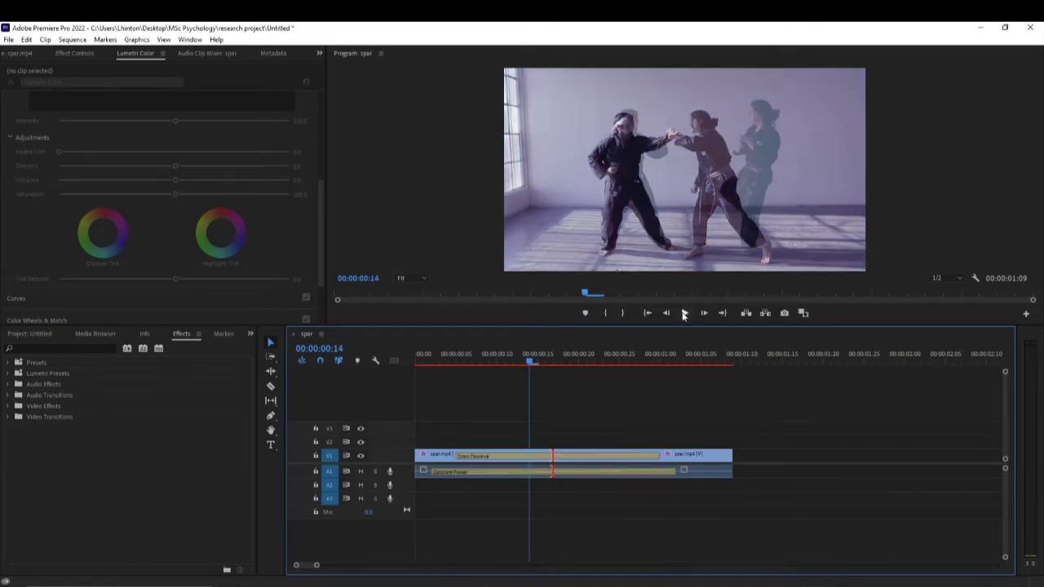
Step: Preview the dissolve between the two tinted clips and review the second clip's Creative adjustments in Lumetri Color
left_click_drag(526, 362, 459, 385)
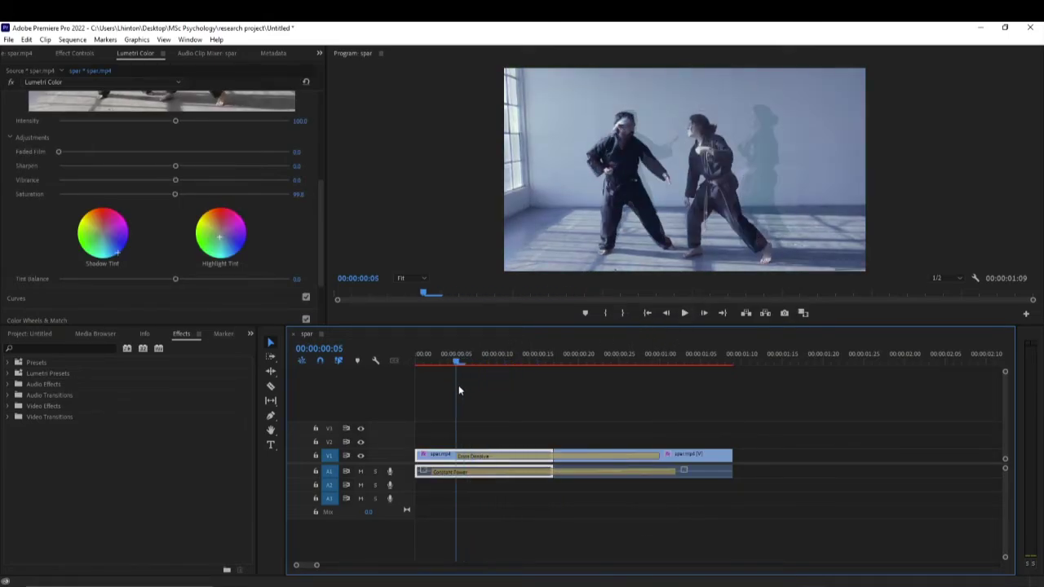
left_click(703, 313)
left_click(685, 313)
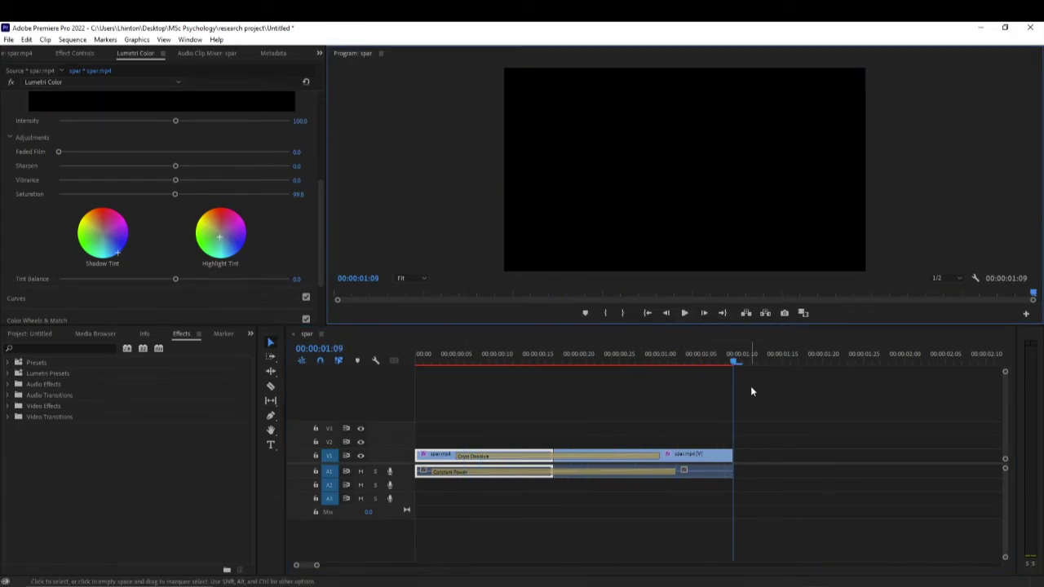
key("space")
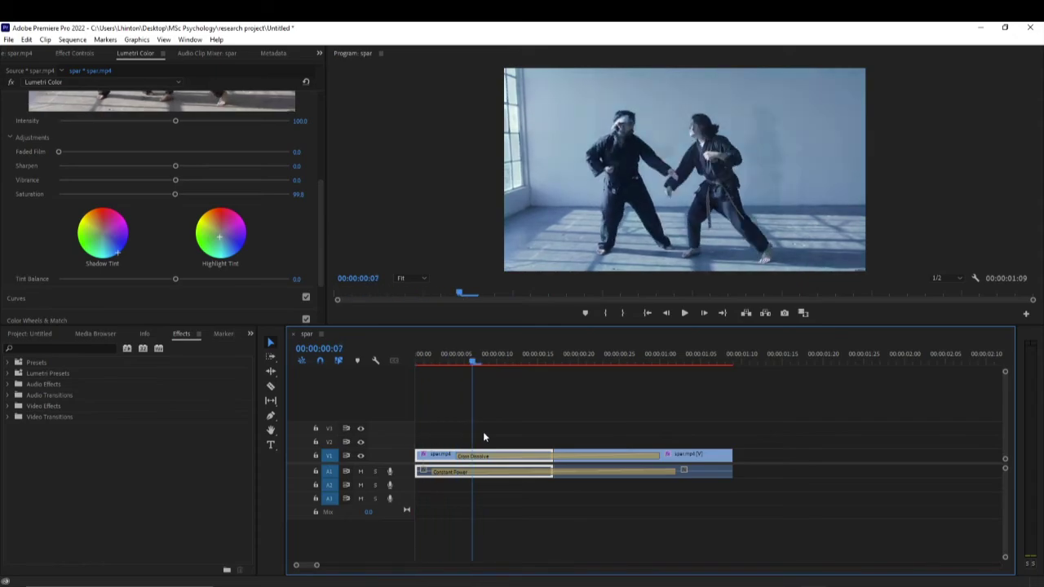
left_click(595, 454)
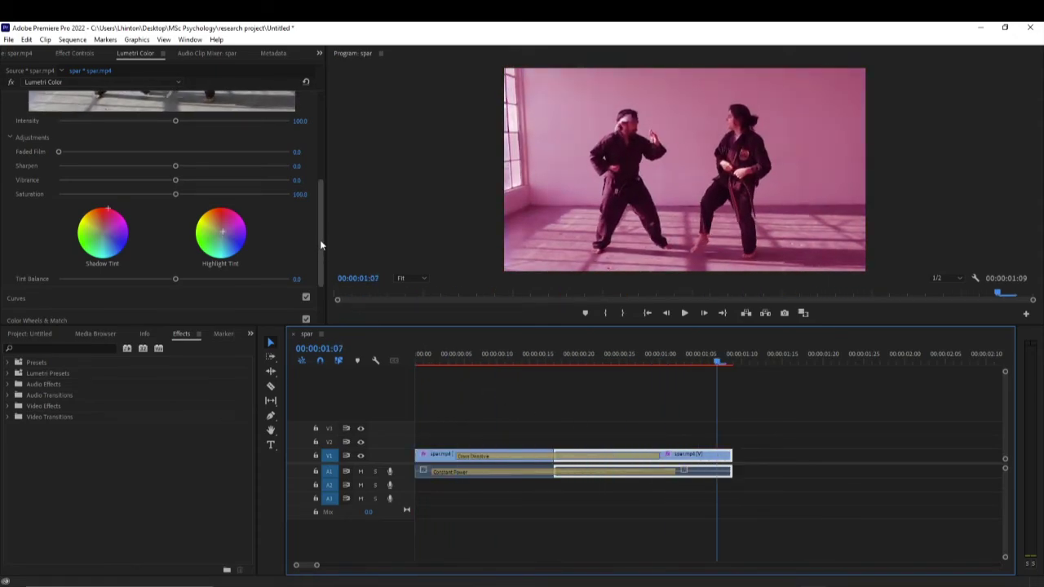
left_click_drag(320, 239, 342, 121)
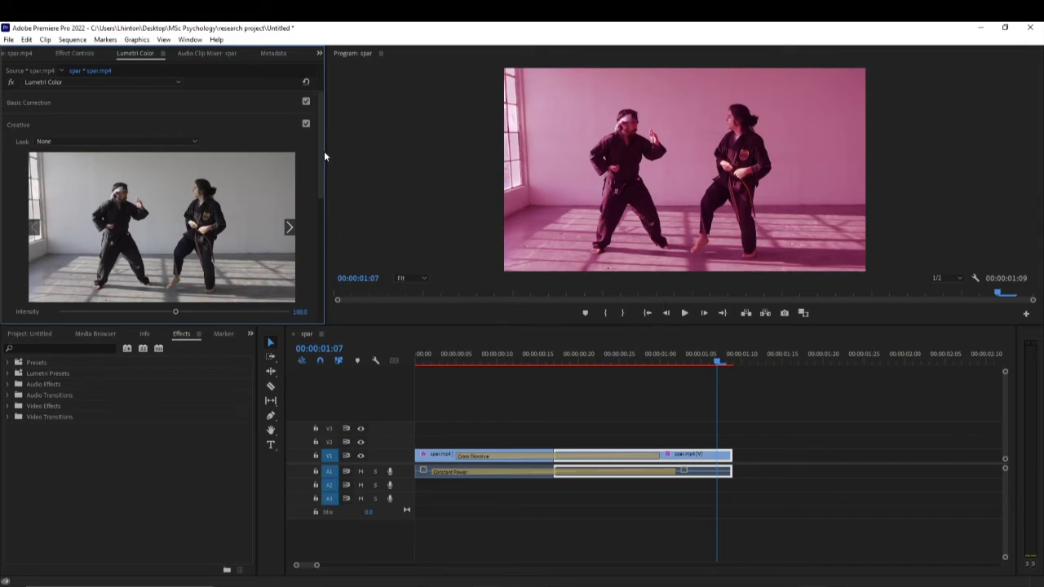
left_click_drag(323, 151, 317, 215)
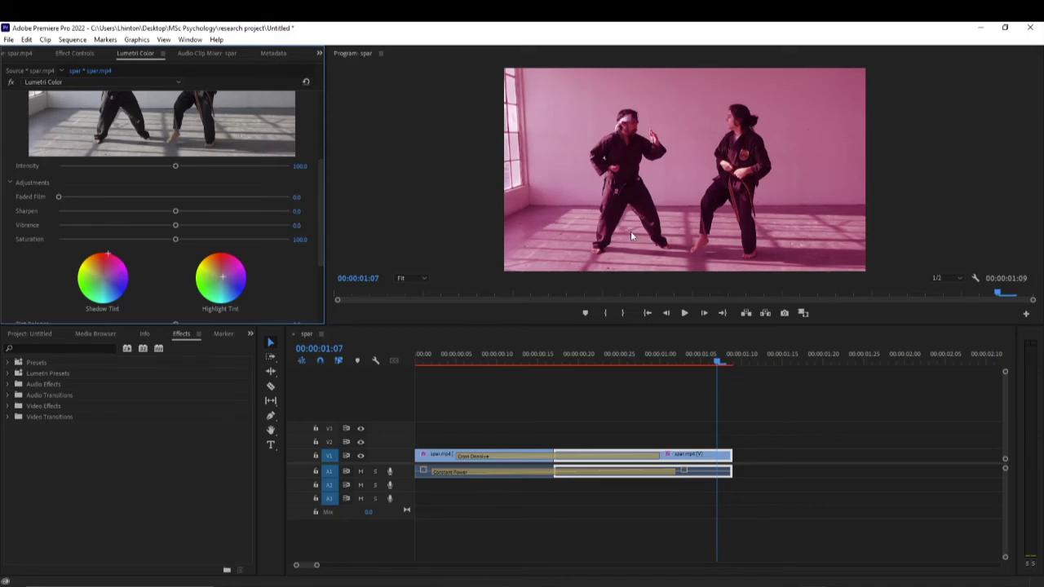
left_click_drag(717, 361, 425, 382)
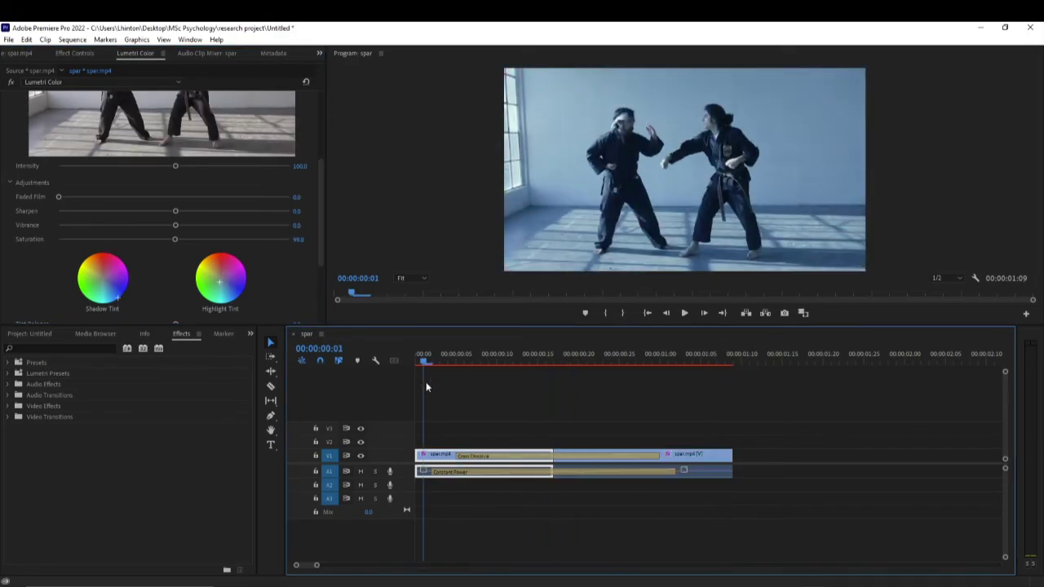